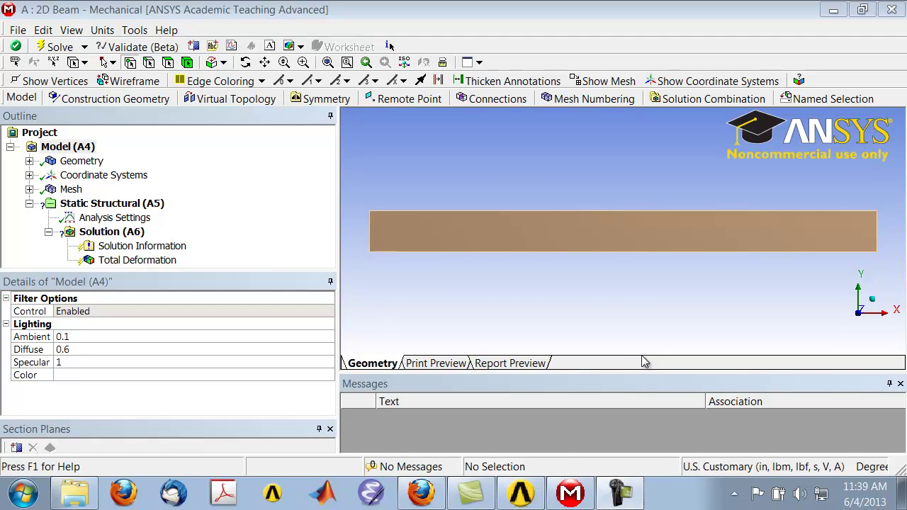
- Bring the 2d_beam project window in Workbench to the front
mouse_move(526, 500)
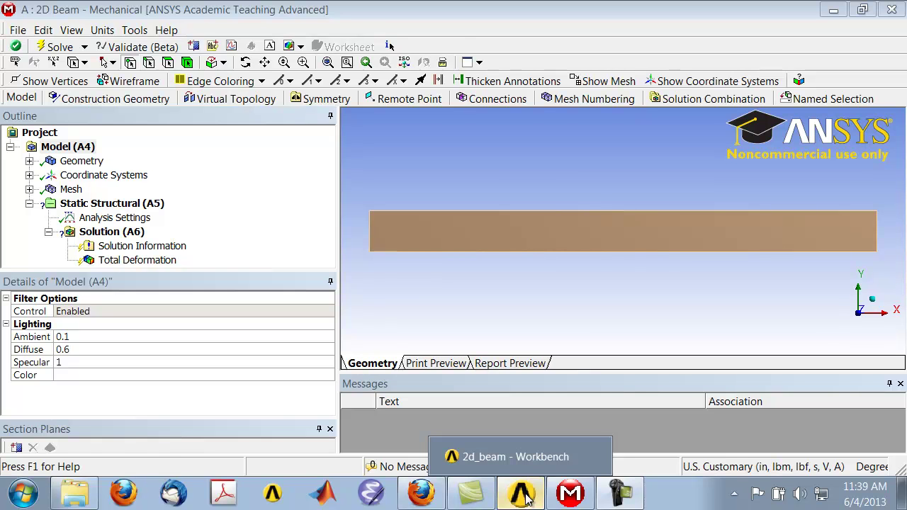
click(526, 500)
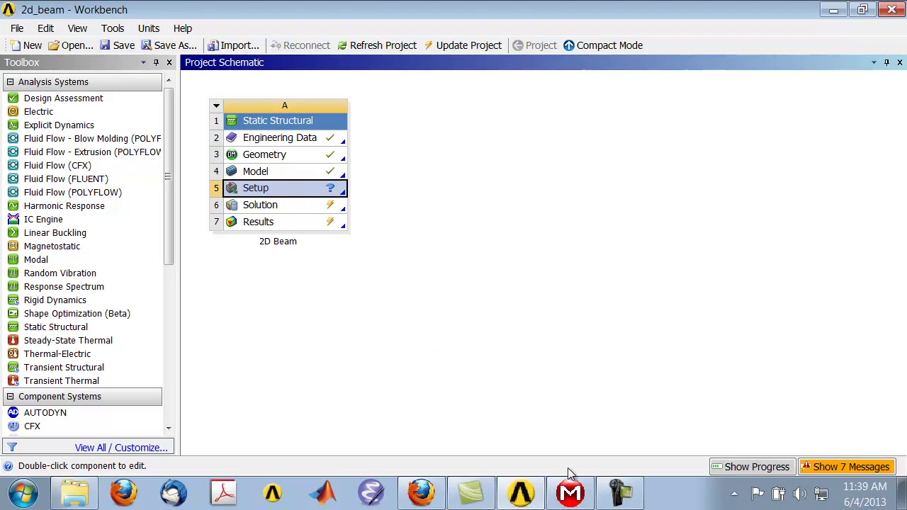
- Return to the 'A : 2D Beam - Mechanical' window
mouse_move(577, 500)
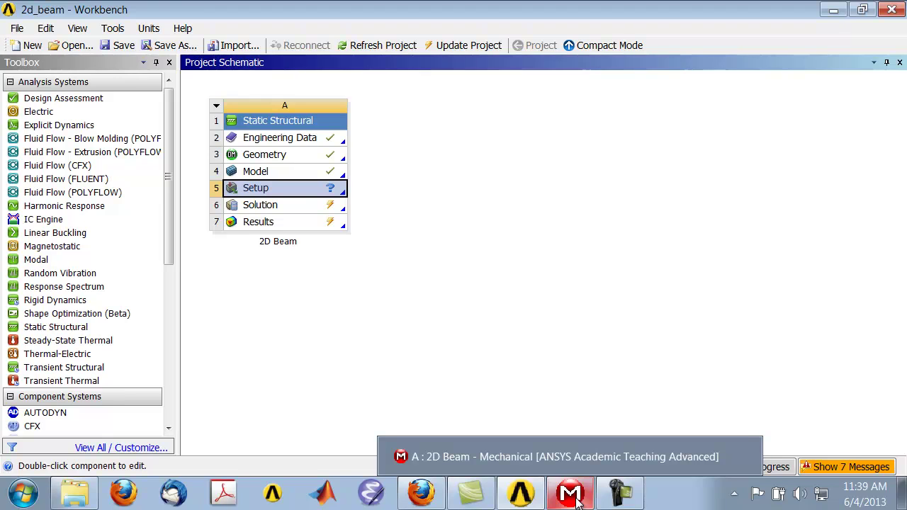
click(577, 500)
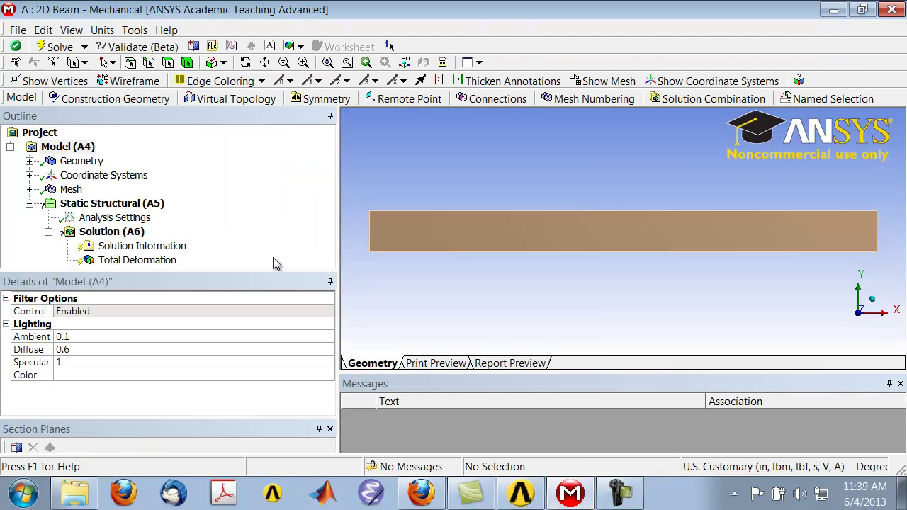
- Show the Geometry properties in the Outline and expand it to reveal the Surface Body
click(81, 161)
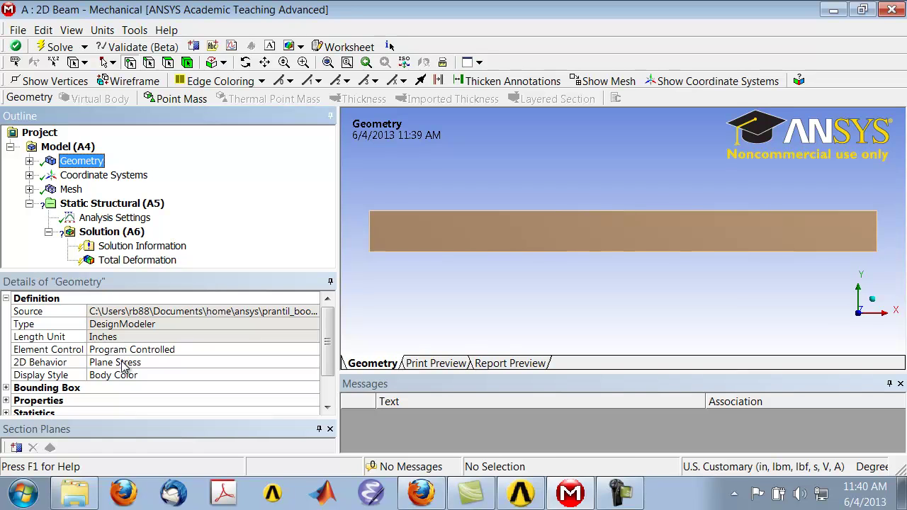
click(29, 162)
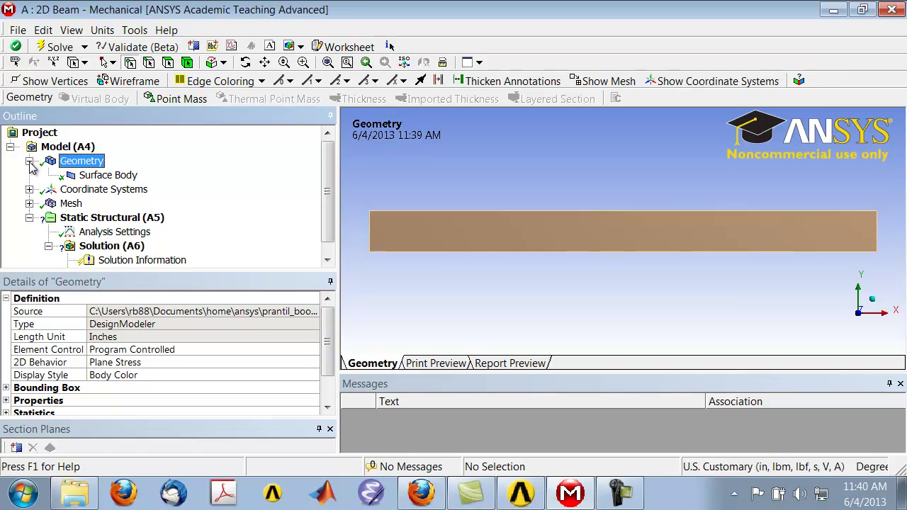
- Set the Surface Body thickness to 3 in, then switch to the Firefox problem page
click(114, 180)
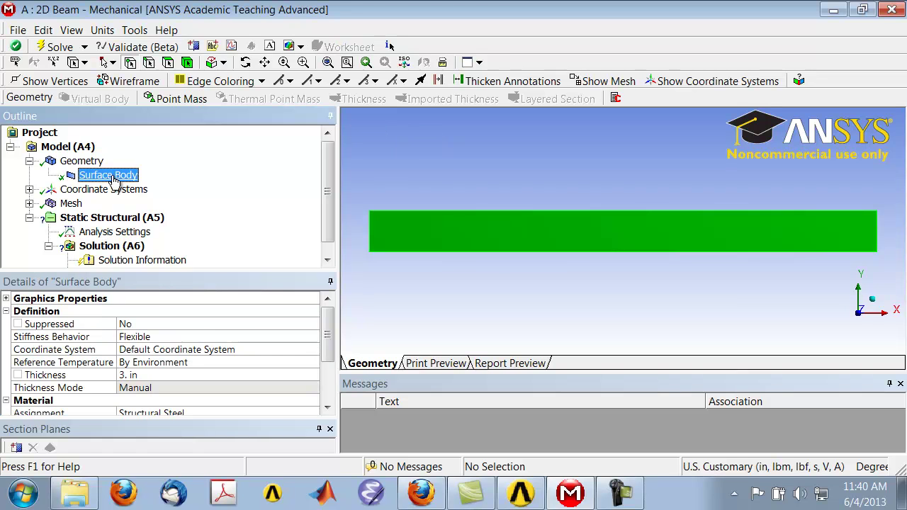
click(125, 377)
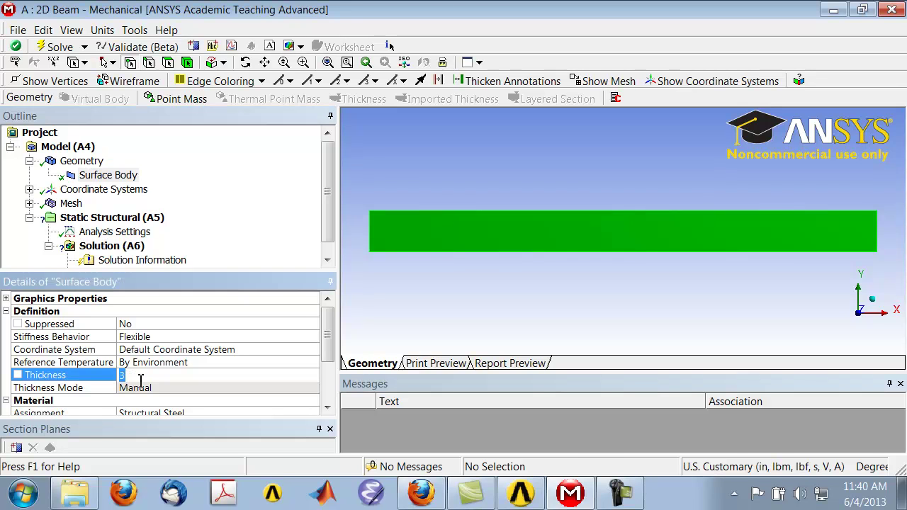
click(141, 379)
key(Return)
key(alt+Tab)
key(alt+Tab)
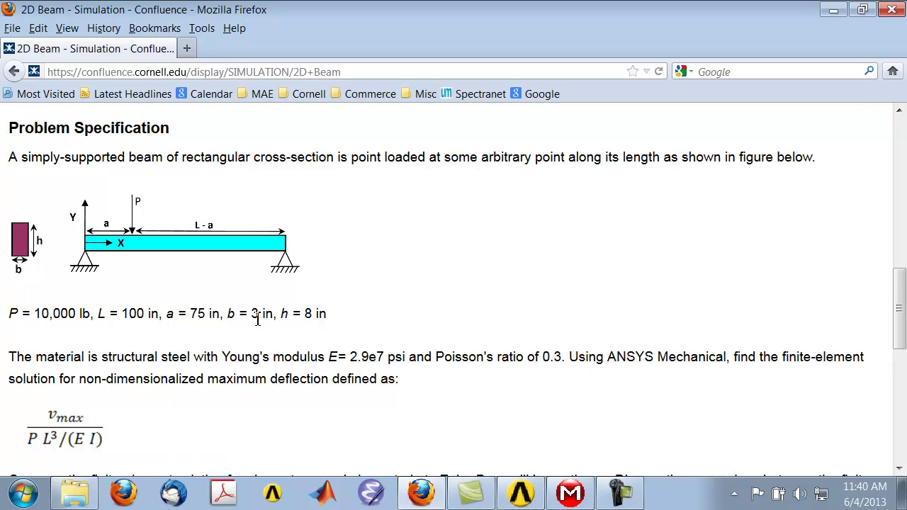
- Switch from Firefox back to the beam model in ANSYS Mechanical
key(alt+Tab)
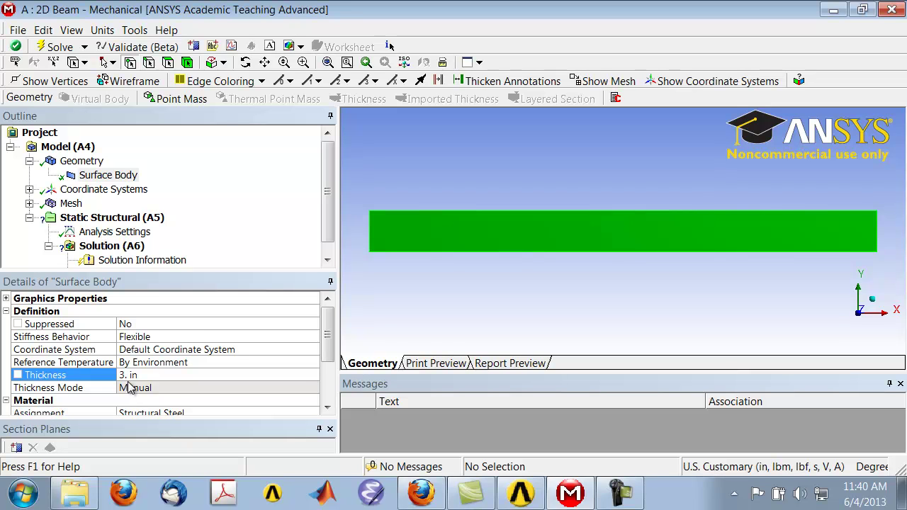
drag(329, 344, 330, 359)
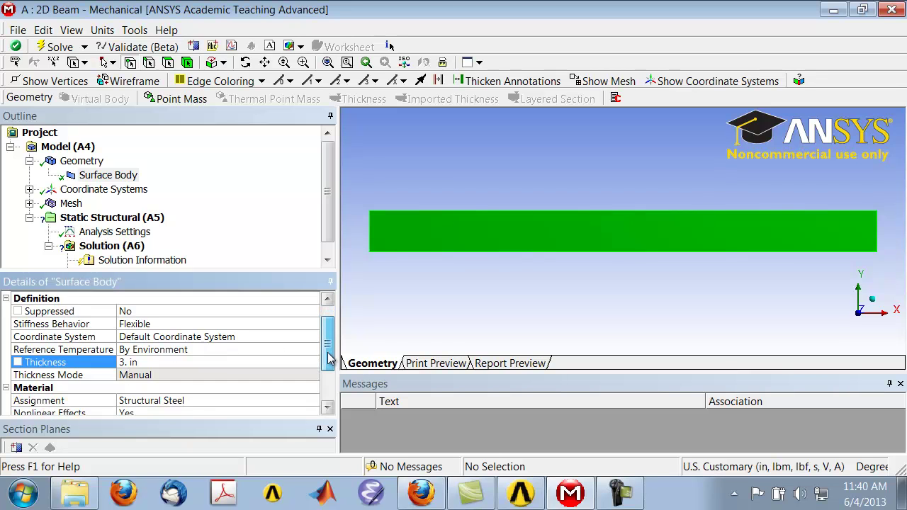
scroll(330, 359, down, 1)
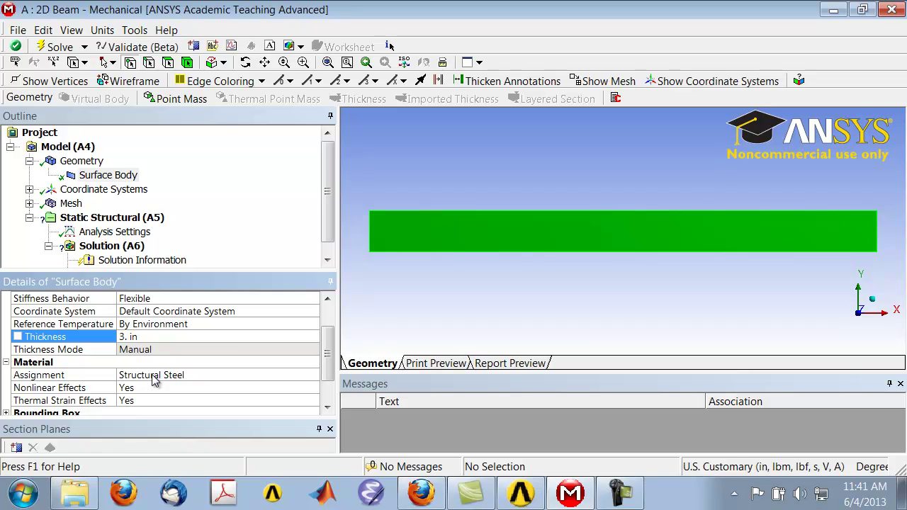
click(425, 491)
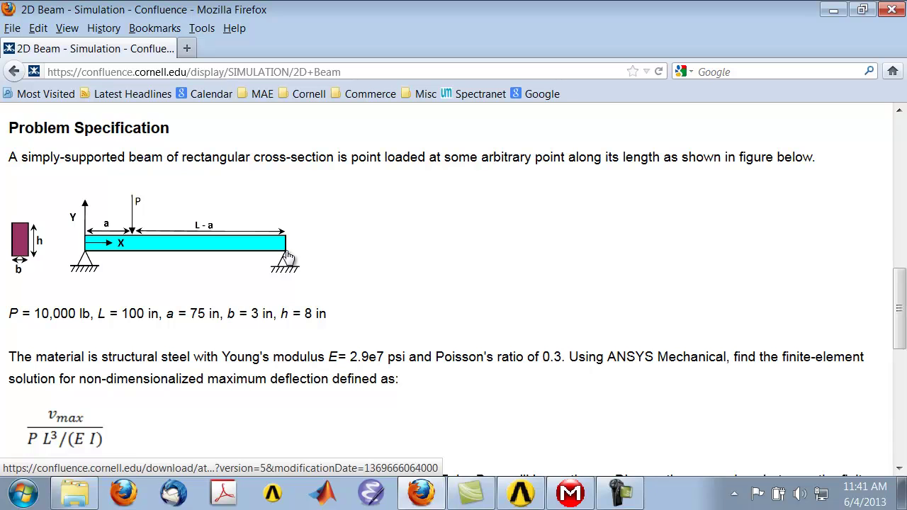
key(alt+Tab)
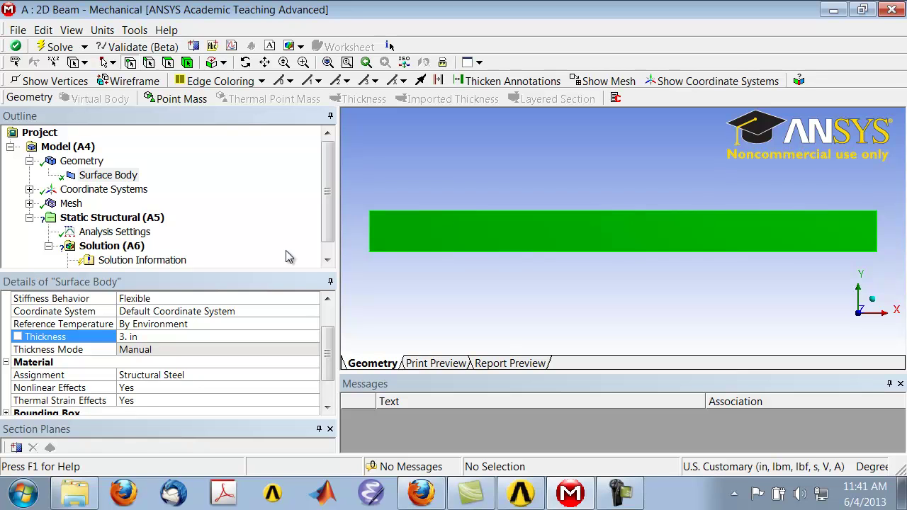
click(96, 219)
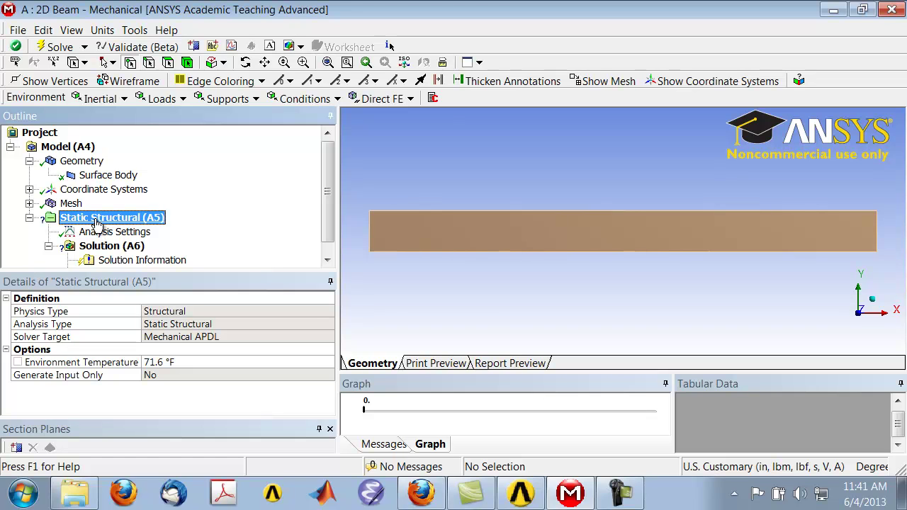
- Insert a Fixed Support under Static Structural (A5) from the Supports list
click(227, 100)
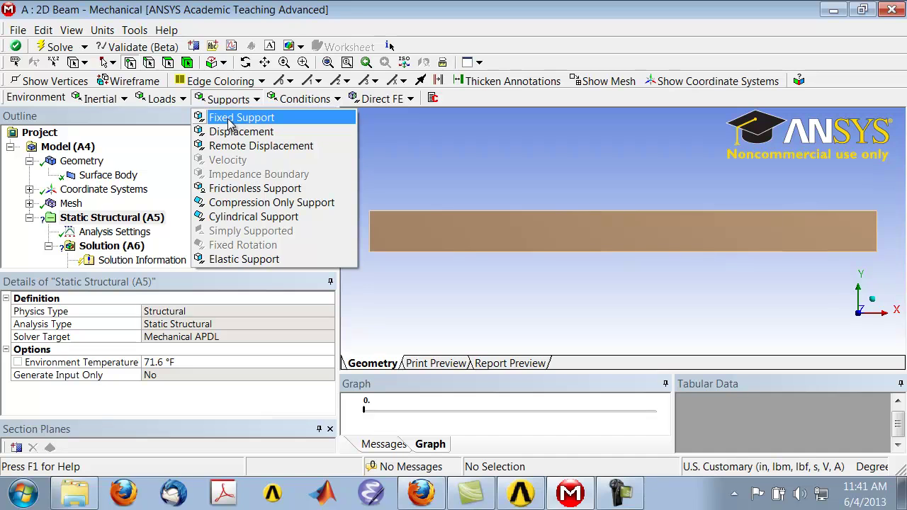
click(229, 122)
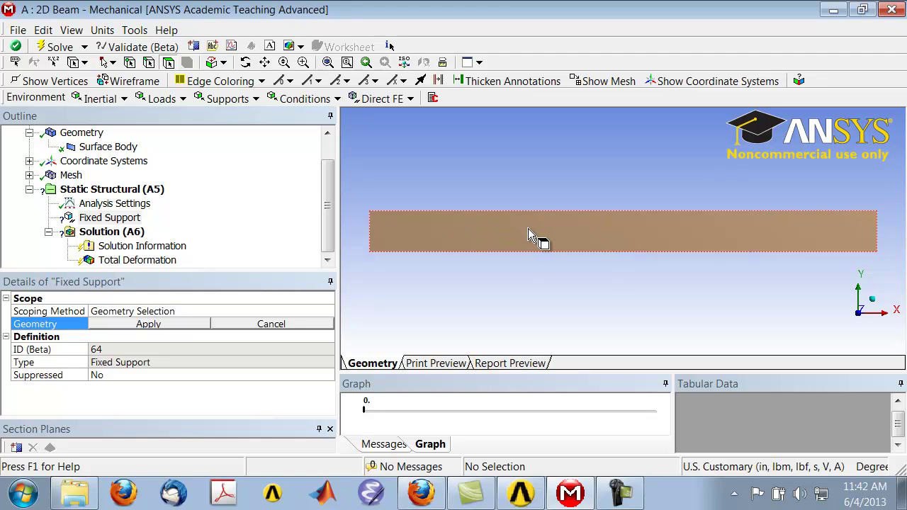
- Scope the Fixed Support to the beam's lower-left and lower-right corner vertices
click(130, 64)
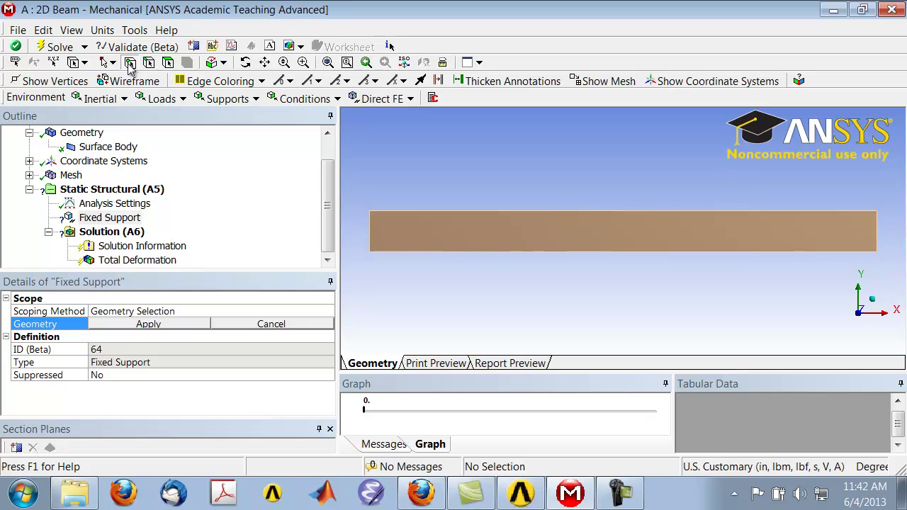
click(370, 253)
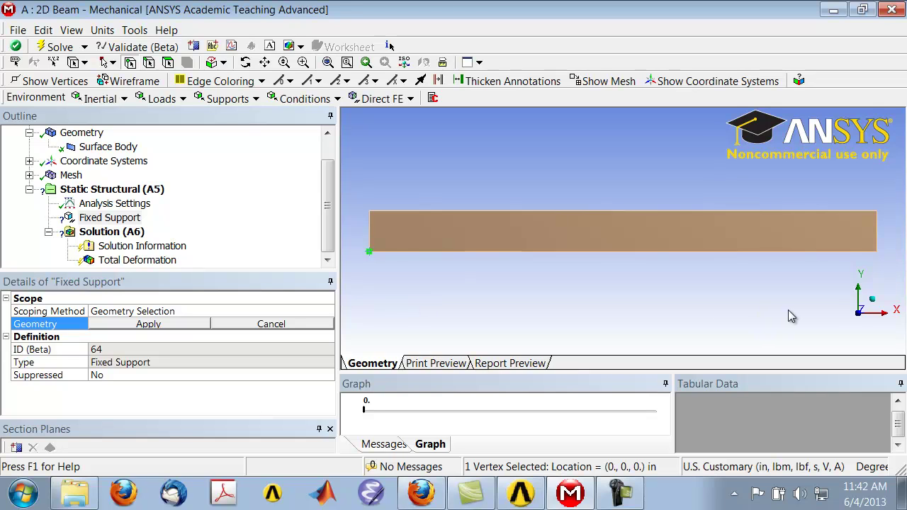
ctrl+click(877, 253)
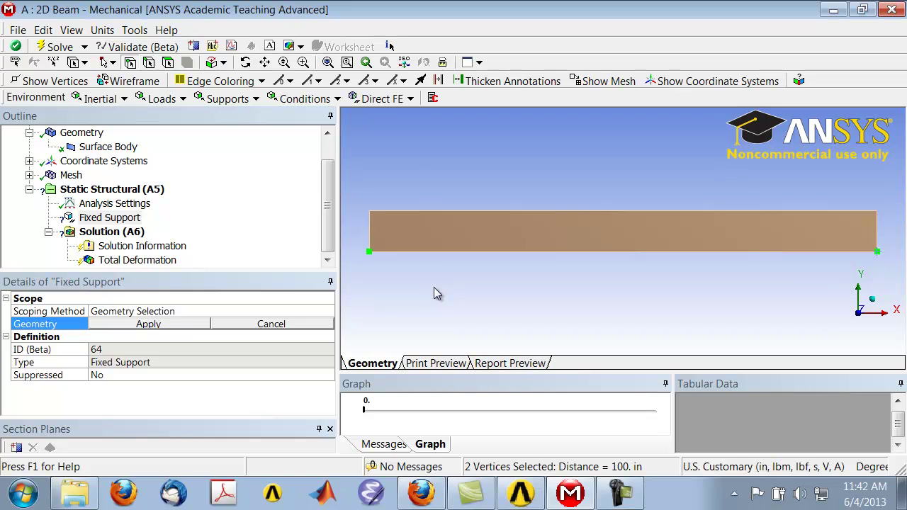
click(146, 326)
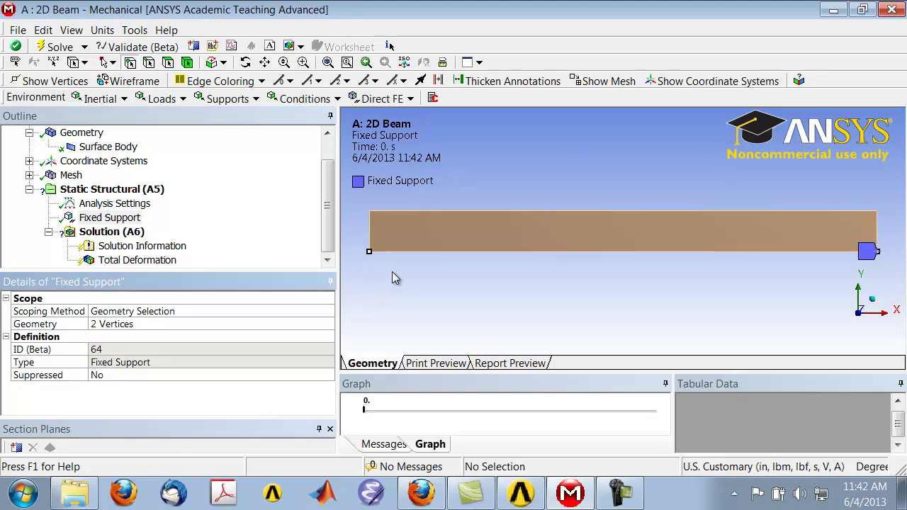
key(alt+Tab)
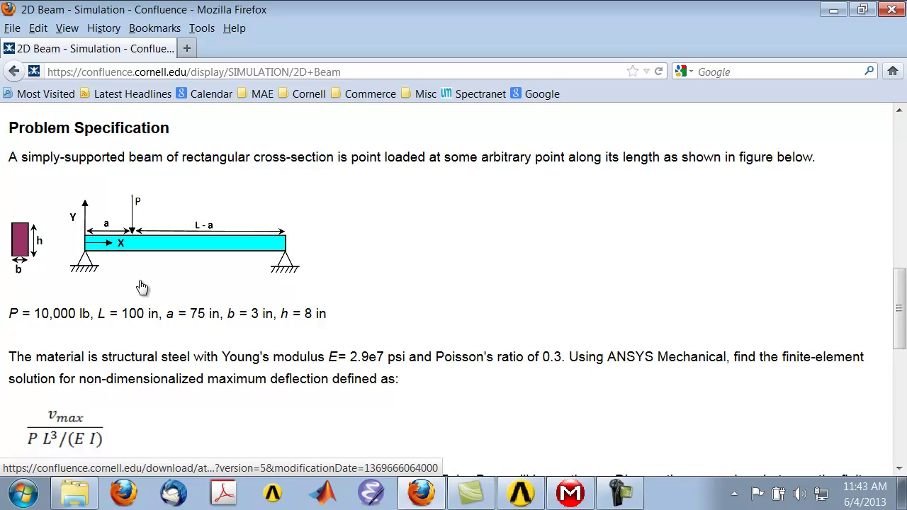
- Go back from the Firefox problem page to ANSYS Mechanical
key(alt+Tab)
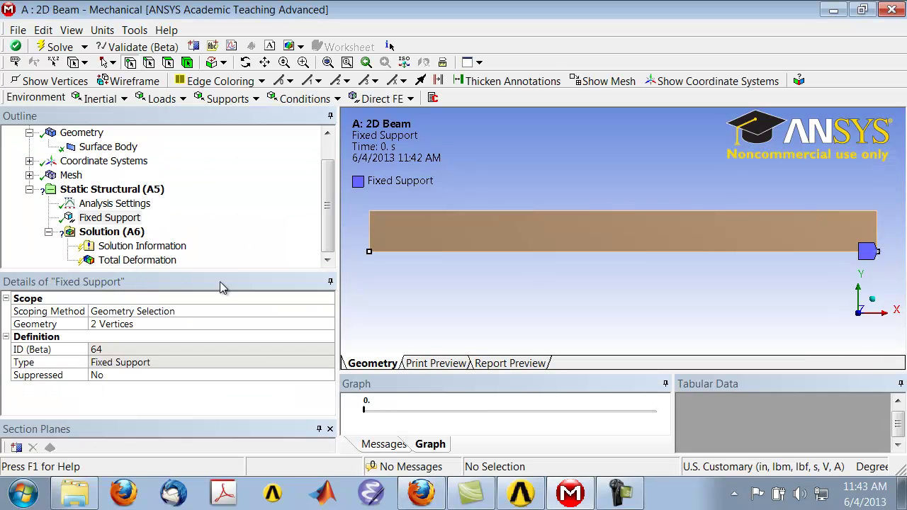
- Add a Force load under Static Structural scoped to the top vertex at 75 in
click(105, 192)
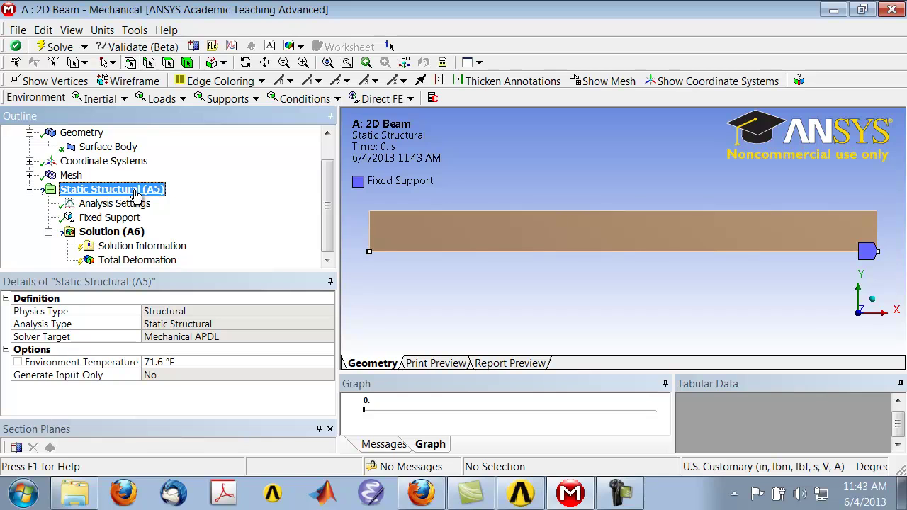
click(168, 100)
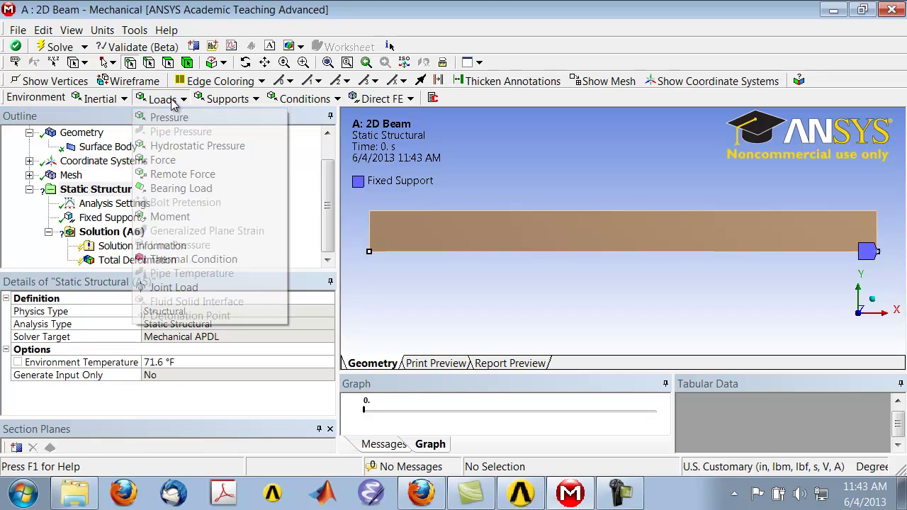
click(170, 163)
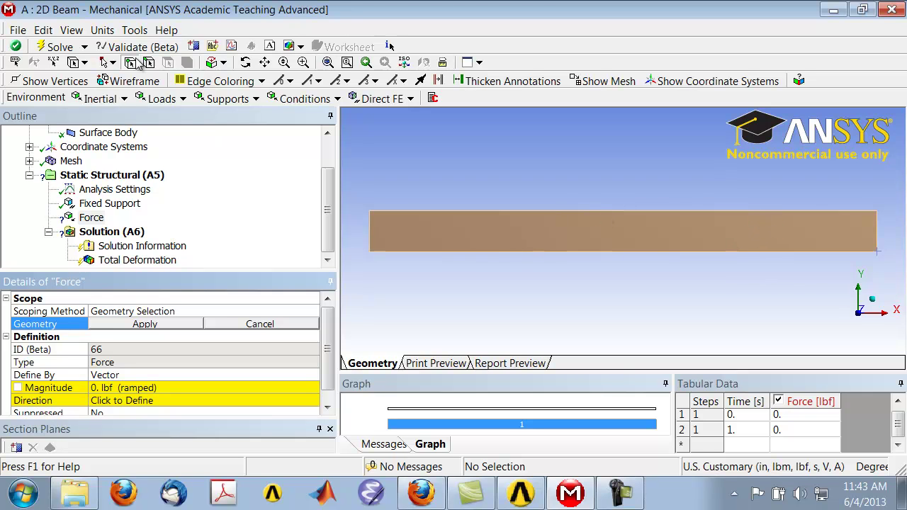
click(752, 211)
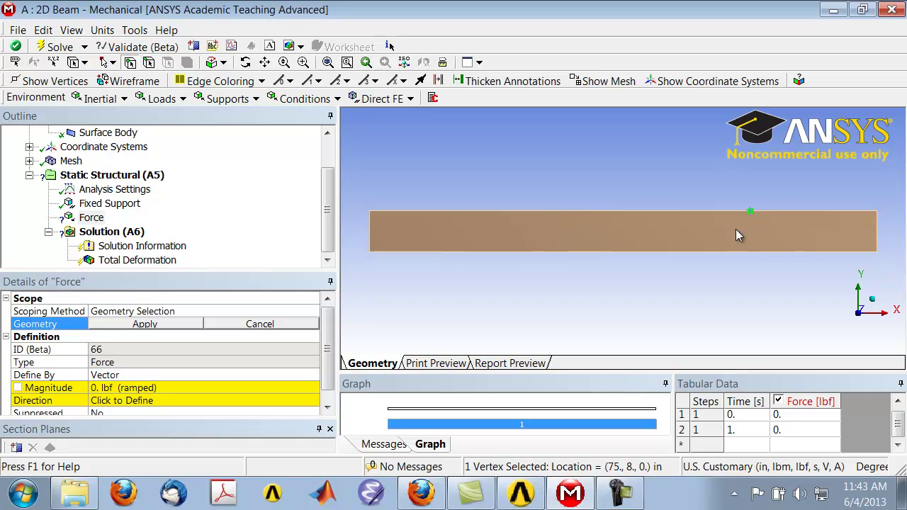
click(141, 324)
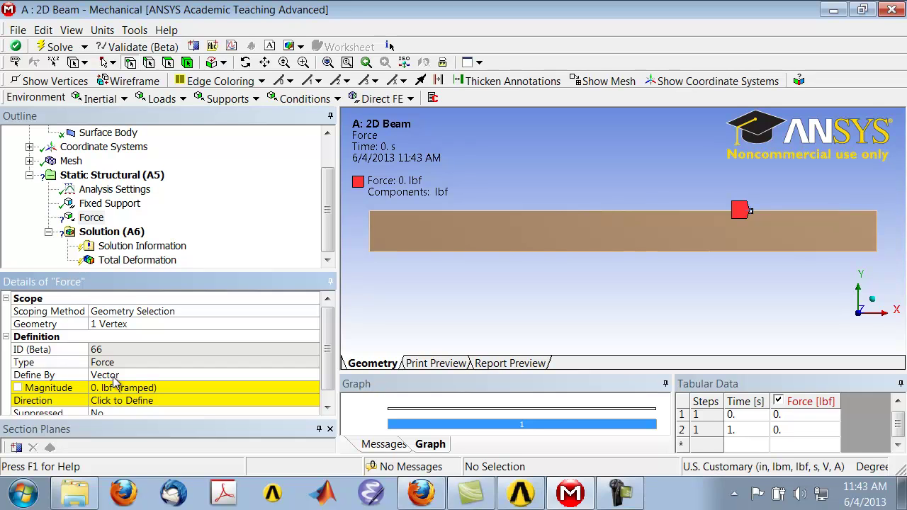
click(310, 376)
click(313, 375)
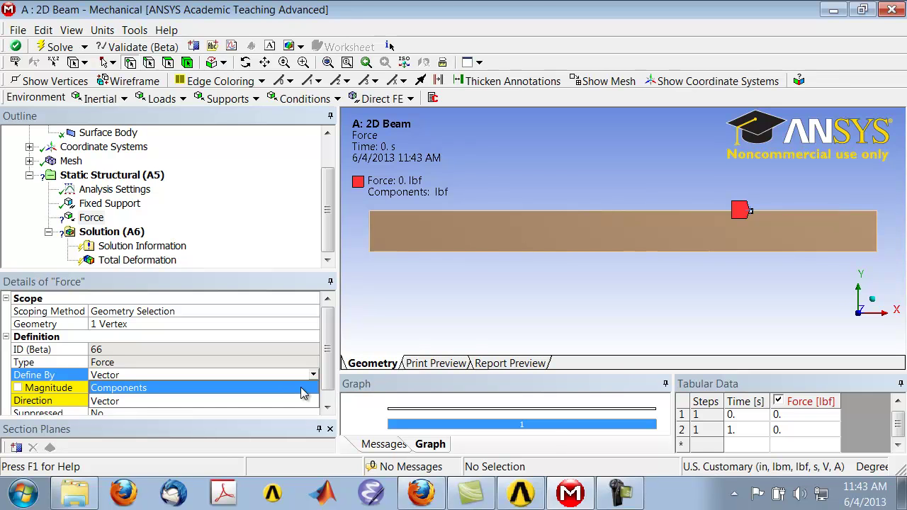
- Define the force by components: 0 lbf in X and -10000 lbf in Y
click(300, 388)
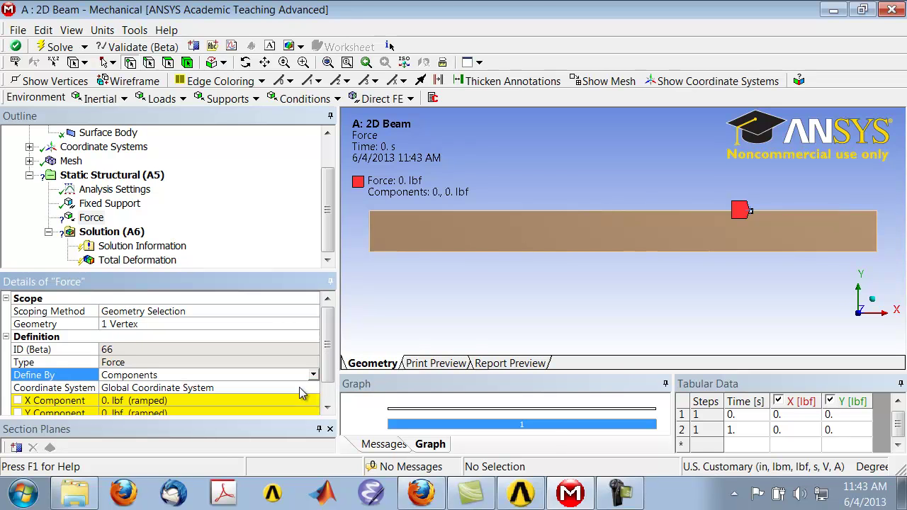
scroll(331, 366, down, 1)
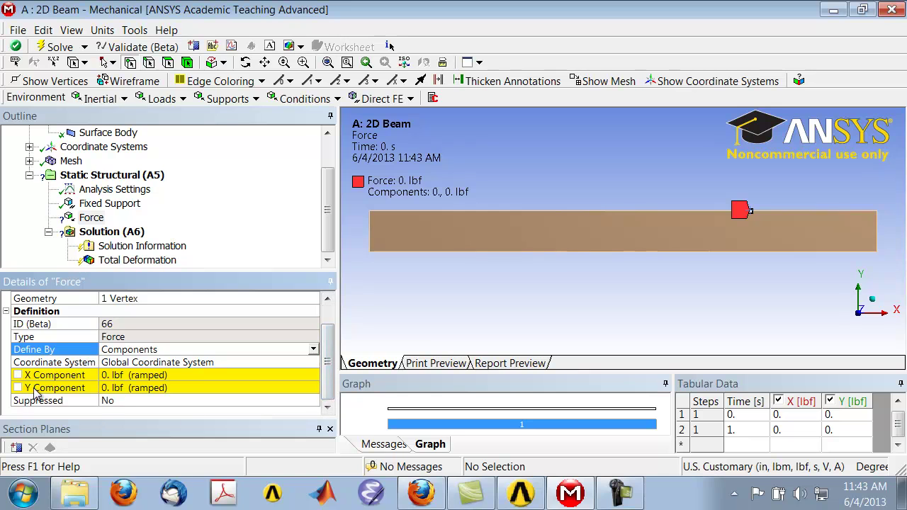
click(117, 389)
text(-100)
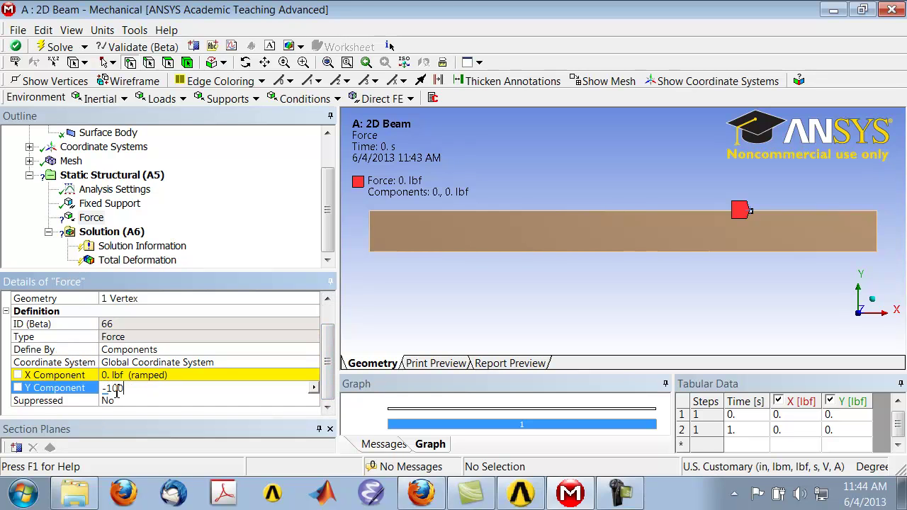
text(00)
key(Return)
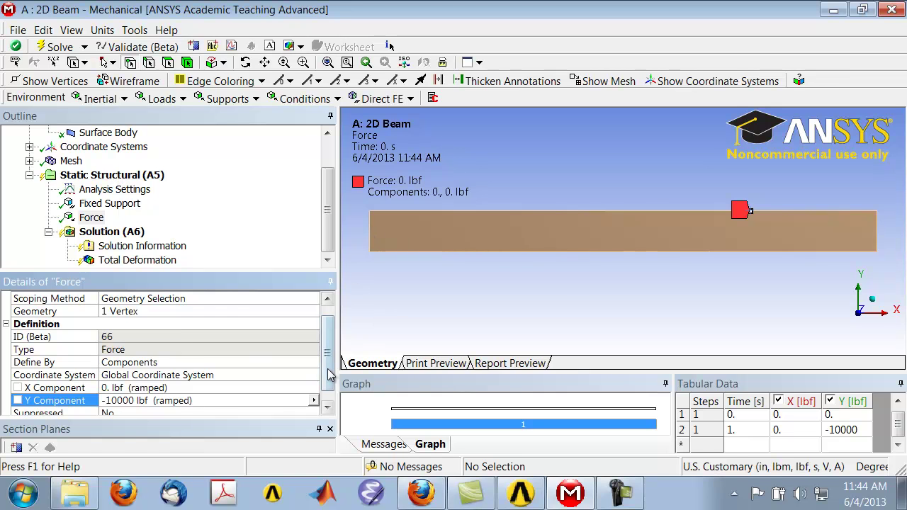
drag(331, 372, 336, 383)
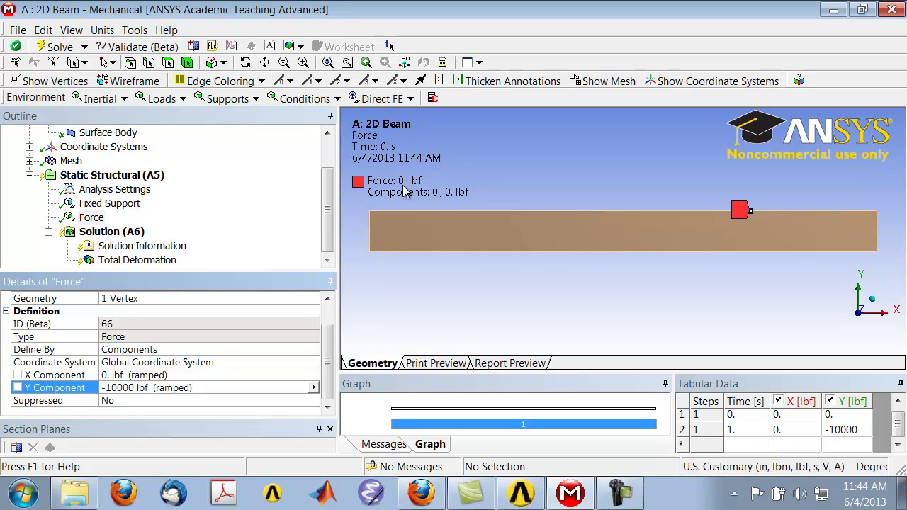
click(528, 426)
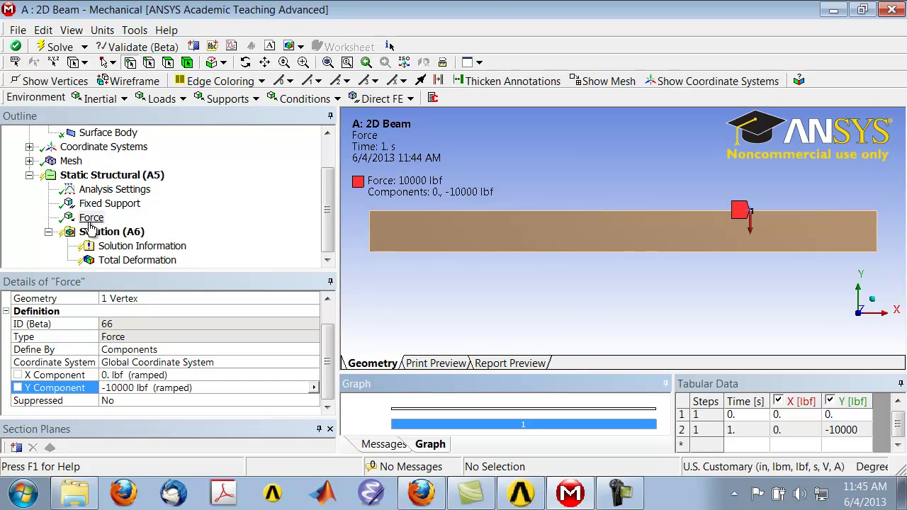
- Select Static Structural (A5) to display the Fixed Support and the -10000 lbf Y force together
click(100, 179)
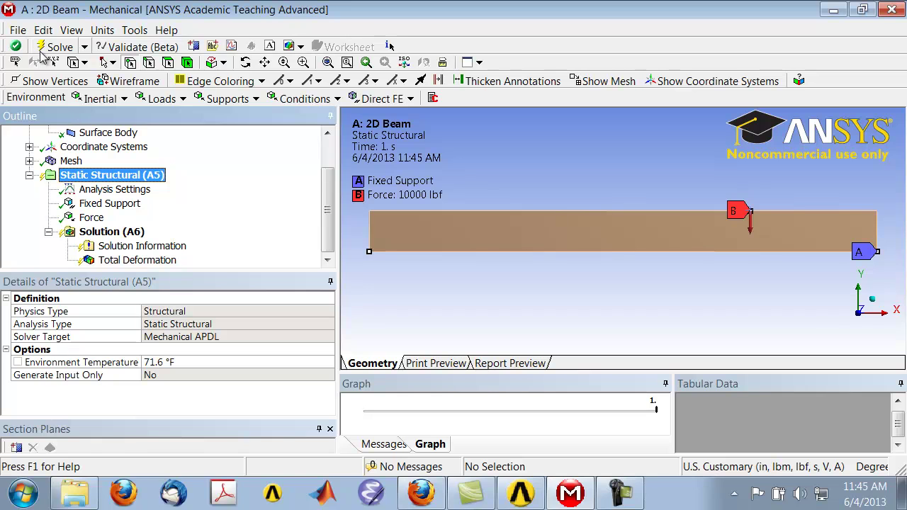
click(103, 31)
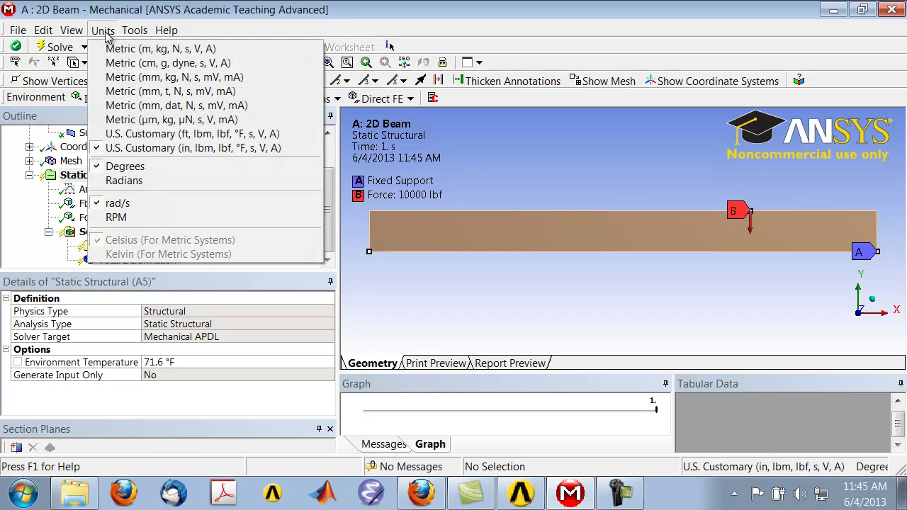
click(164, 153)
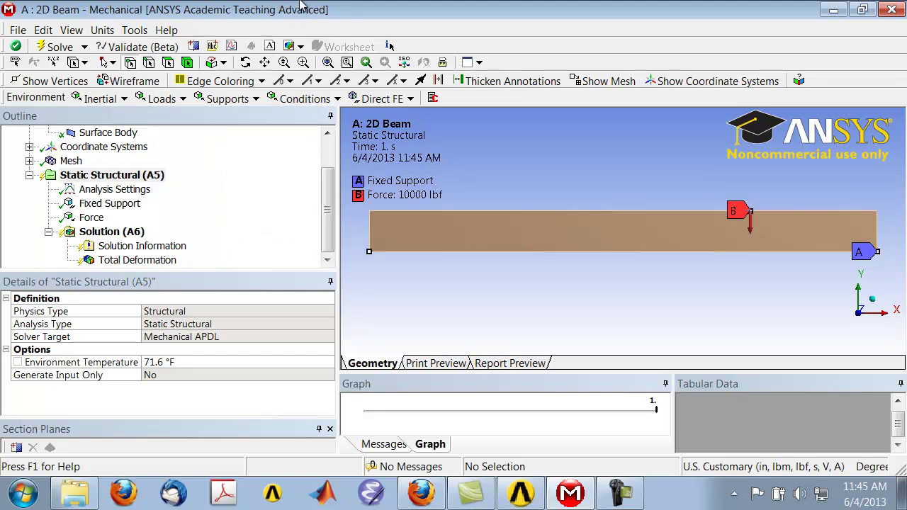